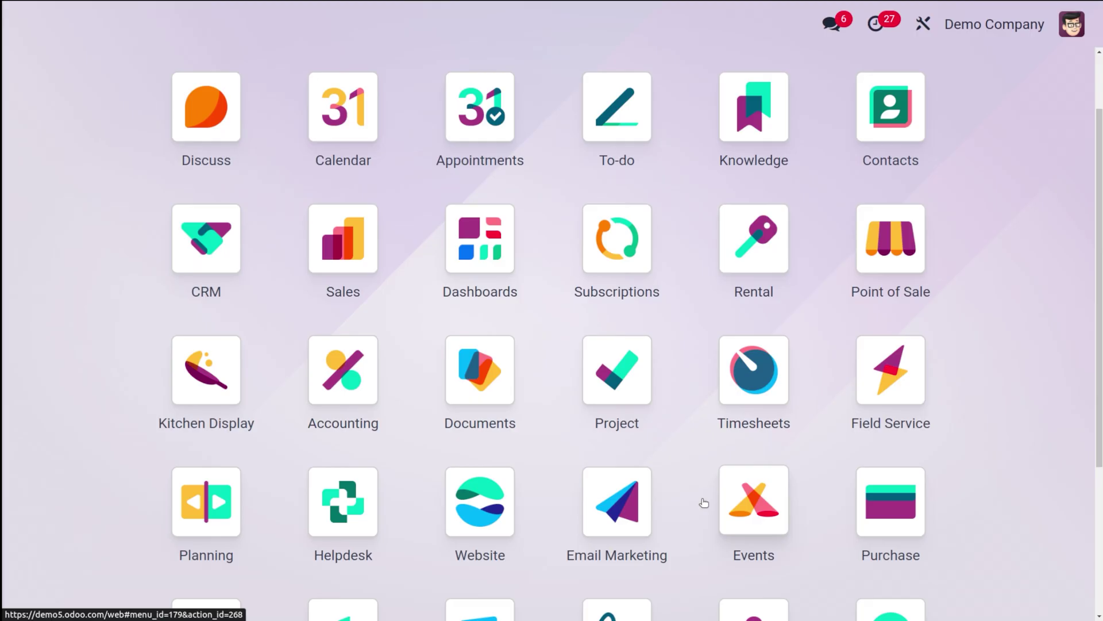
Step: Open CRM and quick-create an opportunity for the customer contact with $500 expected revenue
{"action": "type", "text": "crm"}
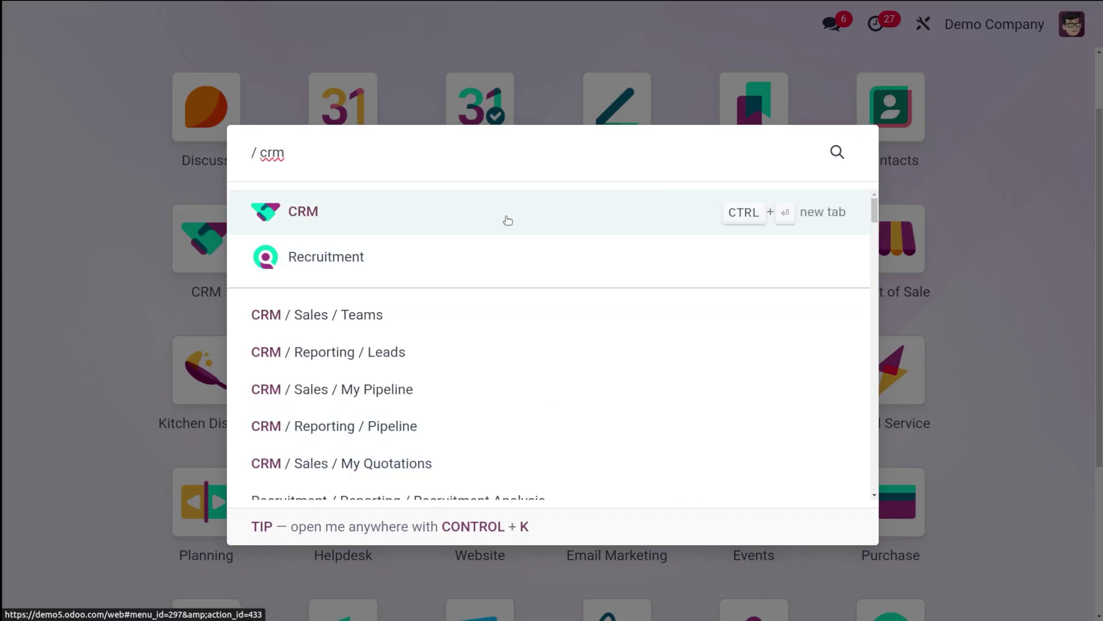
{"action": "left_click", "coordinate": [505, 216]}
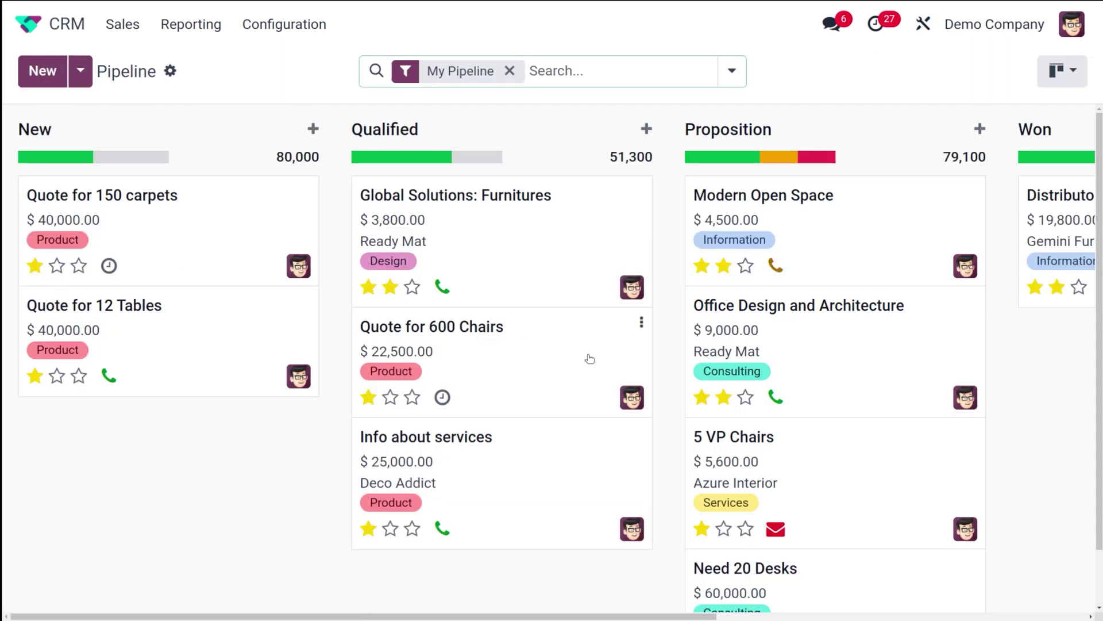
{"action": "left_click", "coordinate": [56, 75]}
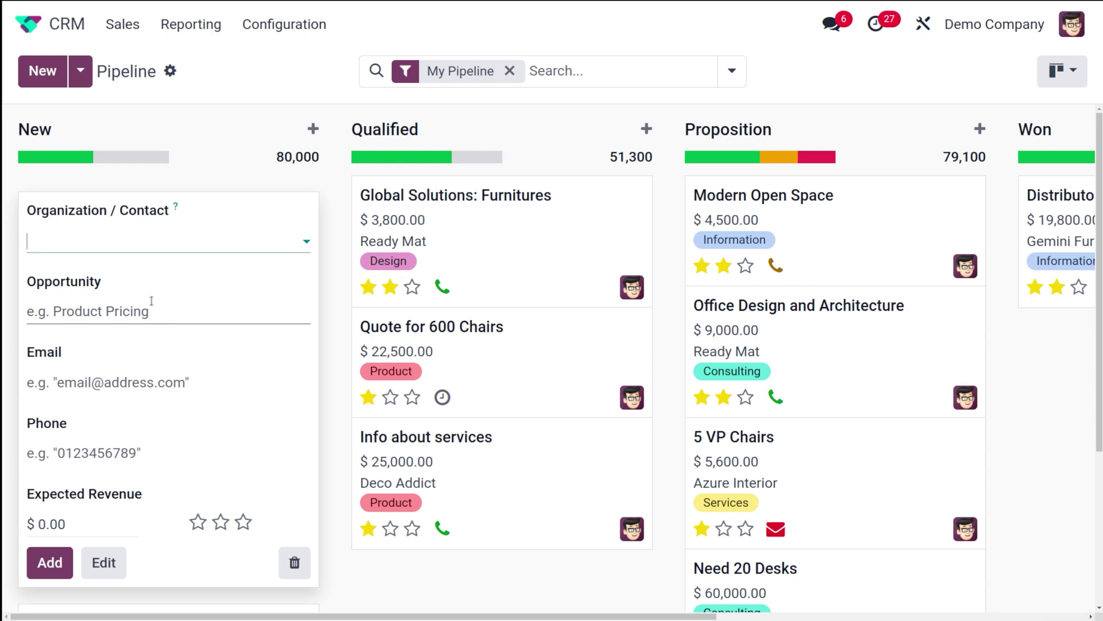
{"action": "left_click", "coordinate": [138, 241]}
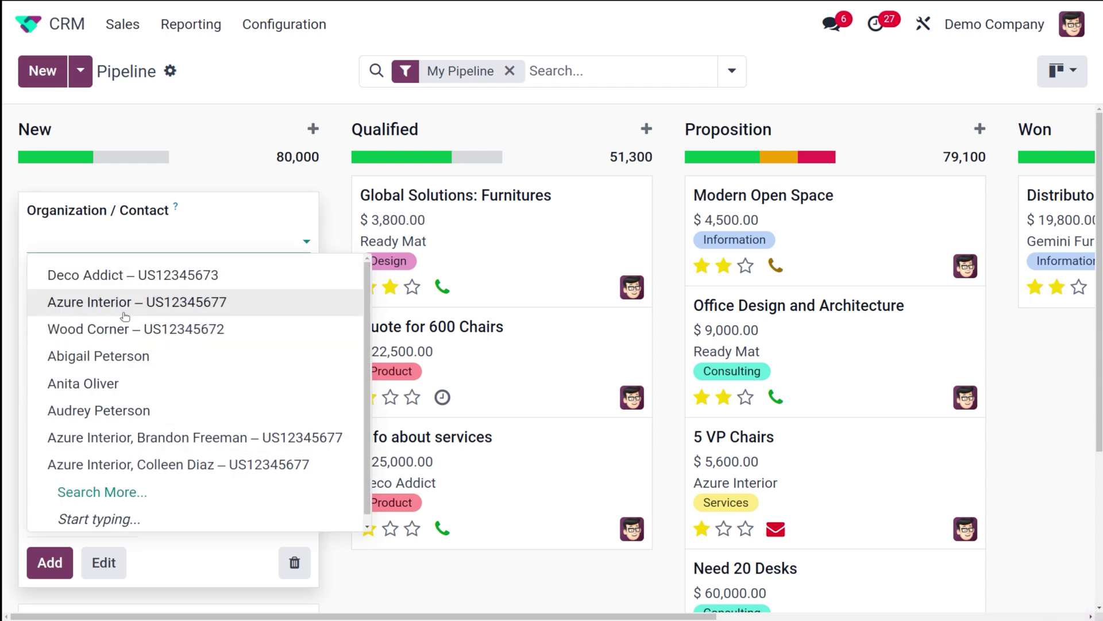
{"action": "left_click", "coordinate": [133, 424]}
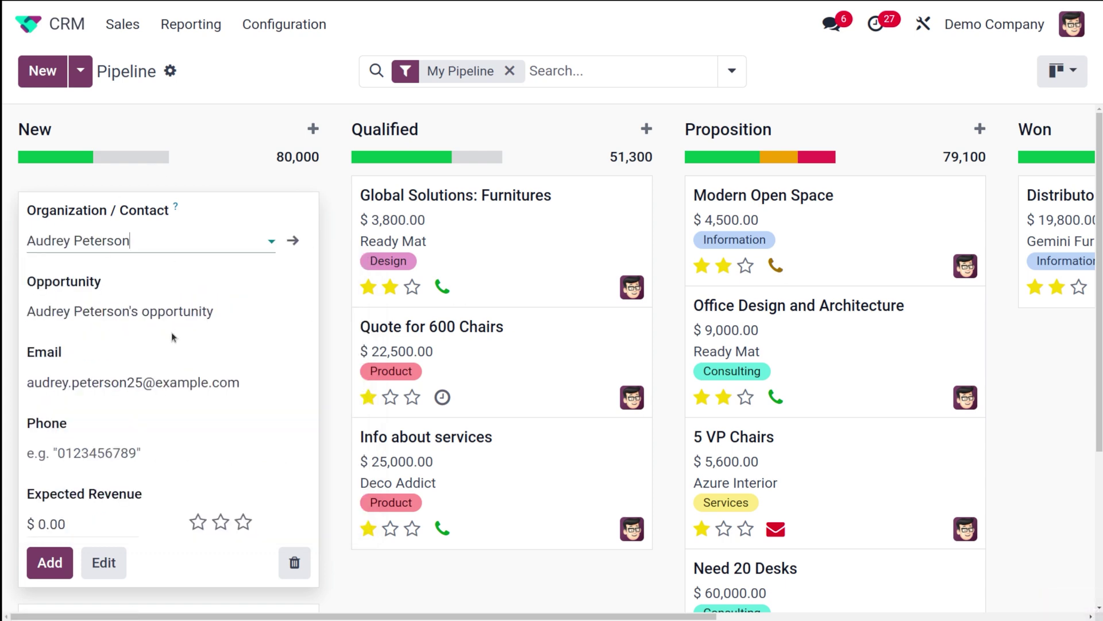
{"action": "left_click", "coordinate": [67, 525]}
{"action": "type", "text": "500"}
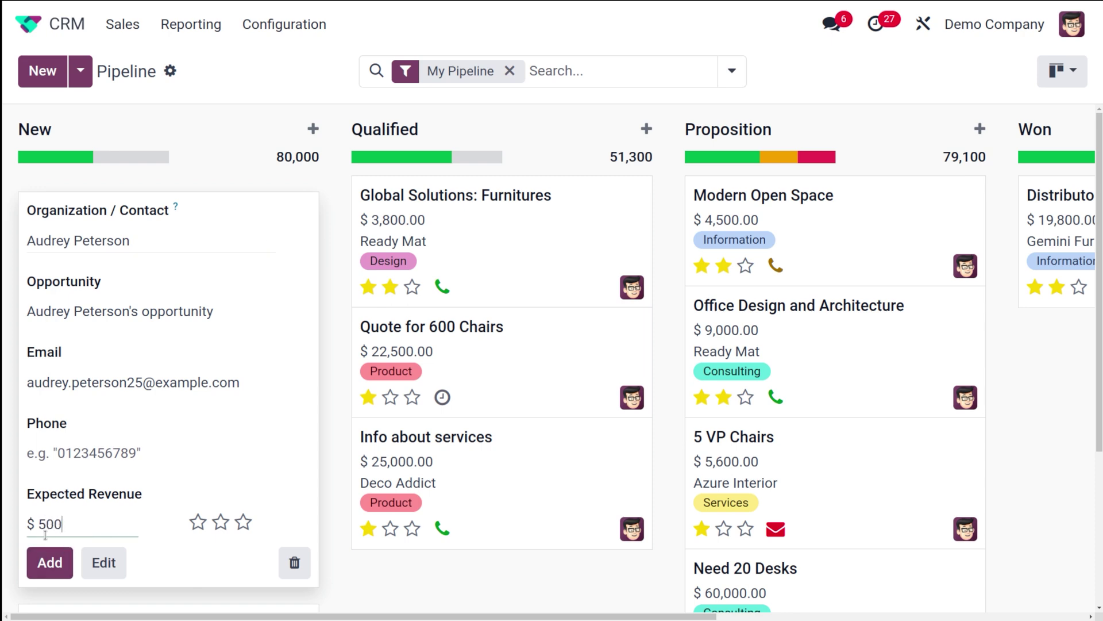
{"action": "left_click", "coordinate": [48, 561]}
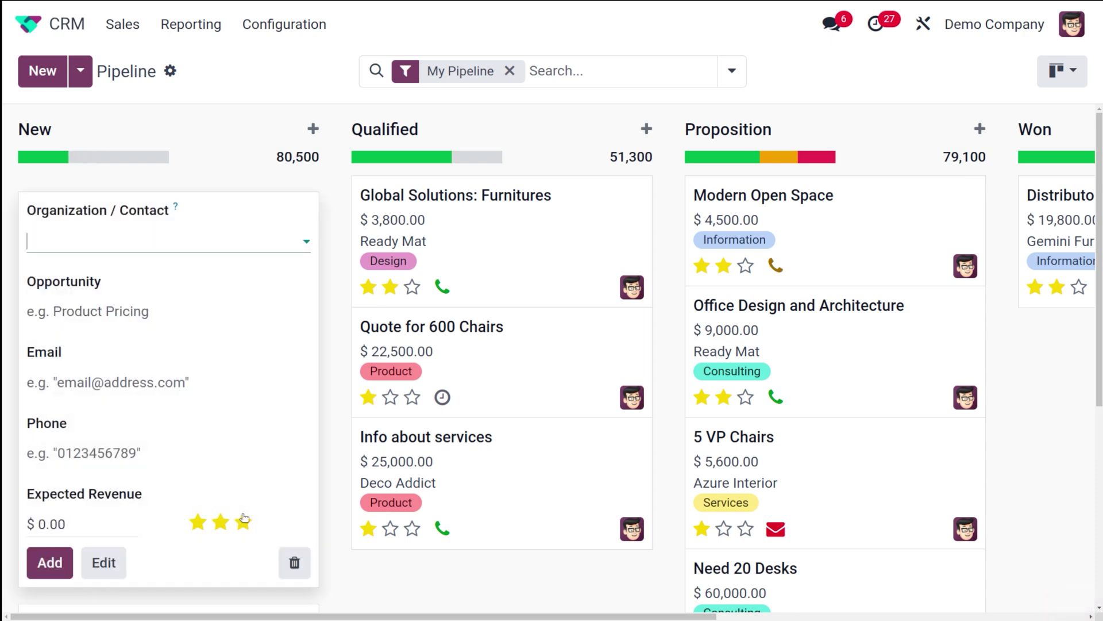
Step: Close the empty quick-create form and drag the new card into the Qualified stage
{"action": "left_click", "coordinate": [337, 231]}
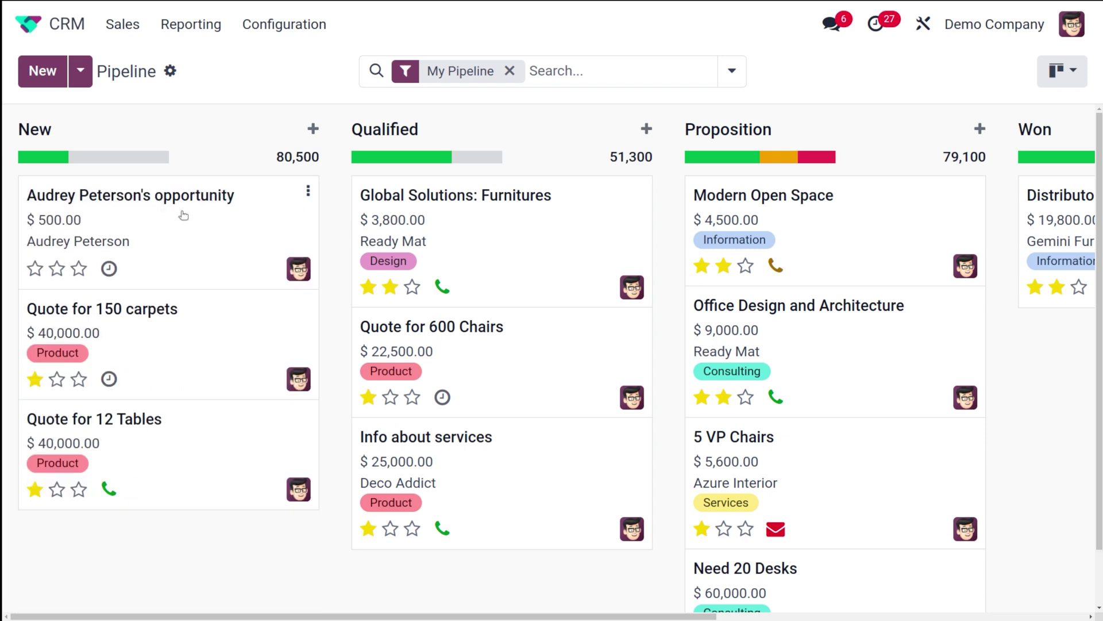
{"action": "left_click_drag", "start_coordinate": [184, 215], "coordinate": [508, 213]}
{"action": "scroll", "coordinate": [609, 223], "scroll_direction": "right", "scroll_amount": 5}
{"action": "scroll", "coordinate": [611, 225], "scroll_direction": "left", "scroll_amount": 5}
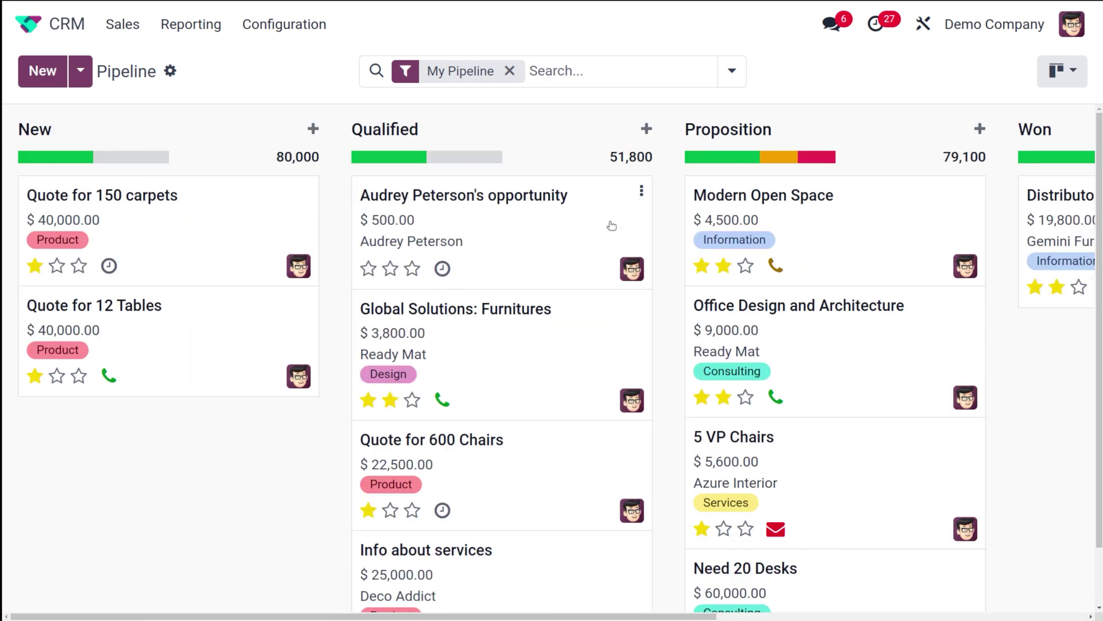
Step: Open the $500 opportunity's full record and set its stage back to New
{"action": "left_click", "coordinate": [530, 206]}
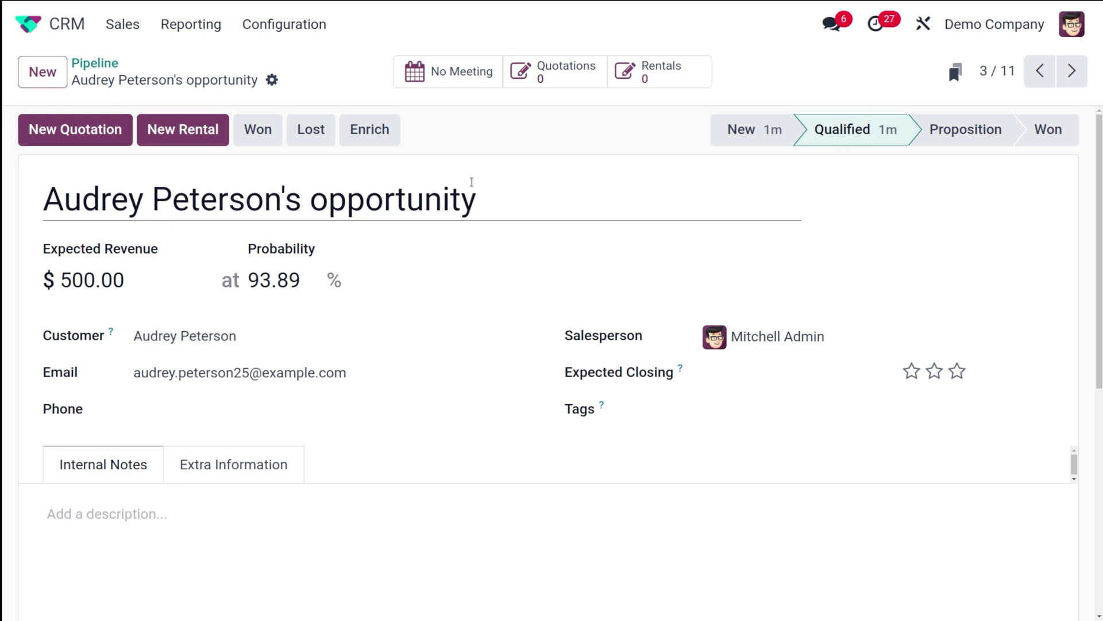
{"action": "left_click", "coordinate": [759, 133]}
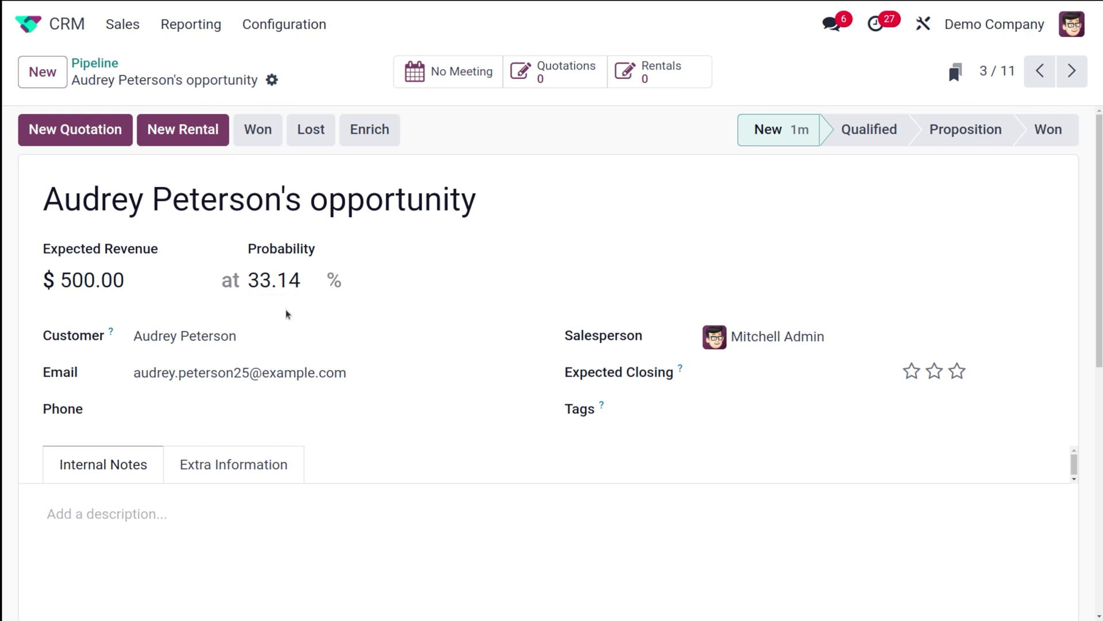
{"action": "scroll", "coordinate": [234, 325], "scroll_direction": "down", "scroll_amount": 1}
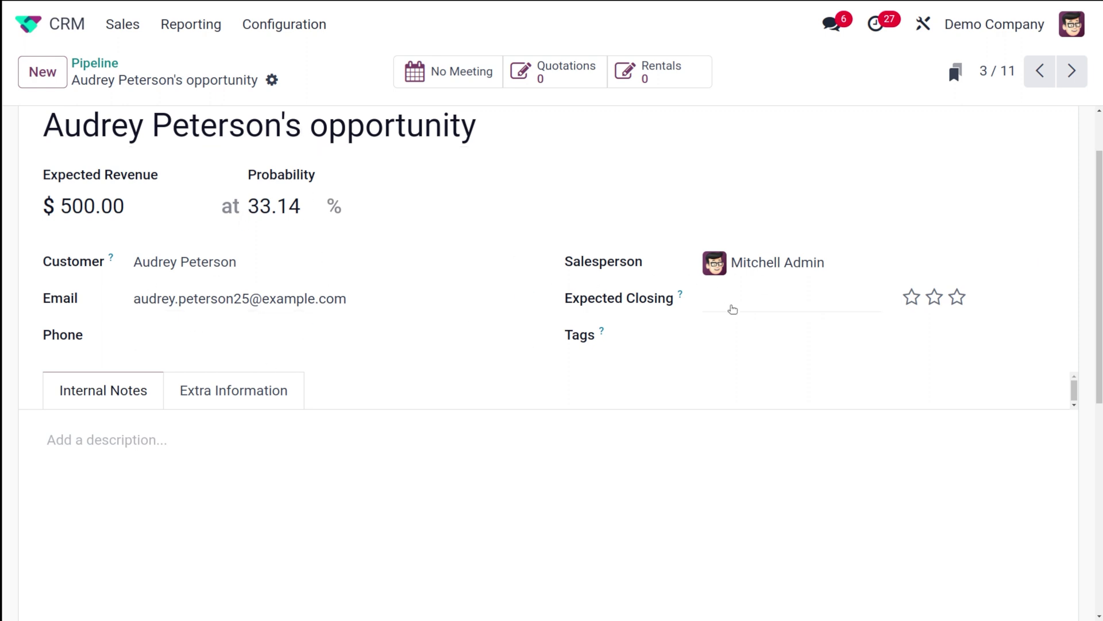
Step: Leave Expected Closing empty and add the Software and Consulting tags to the opportunity
{"action": "left_click", "coordinate": [739, 310]}
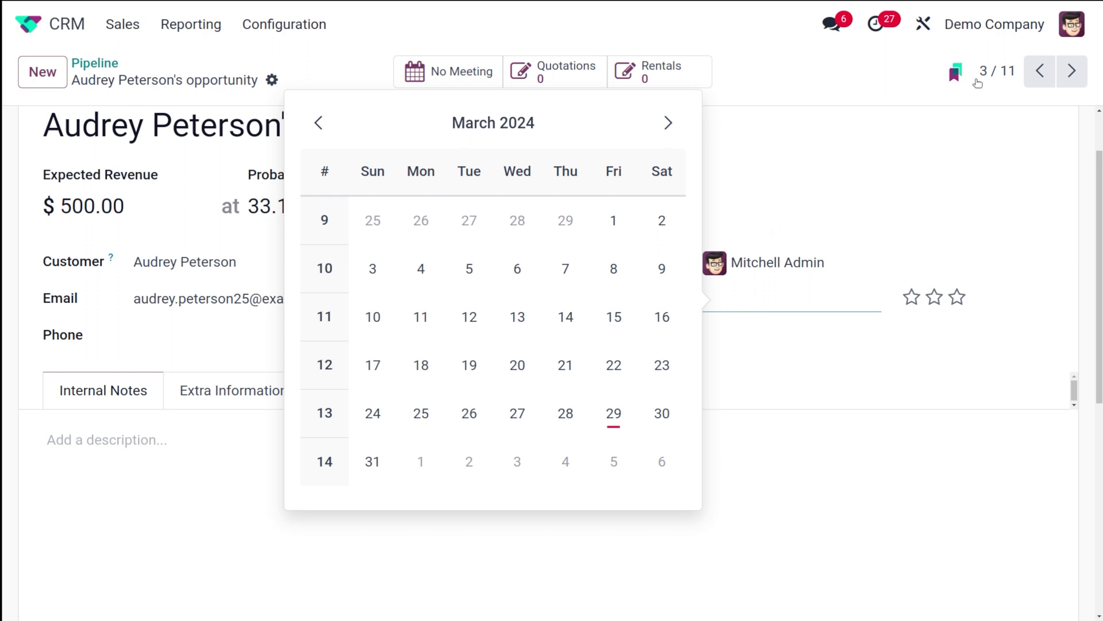
{"action": "left_click", "coordinate": [947, 151]}
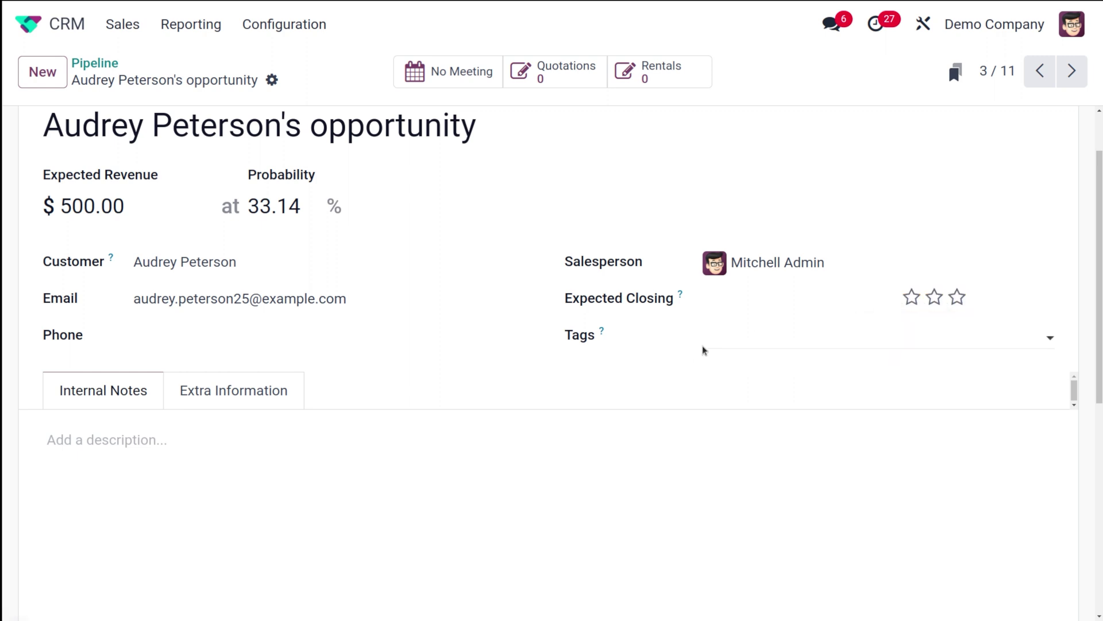
{"action": "left_click", "coordinate": [750, 339]}
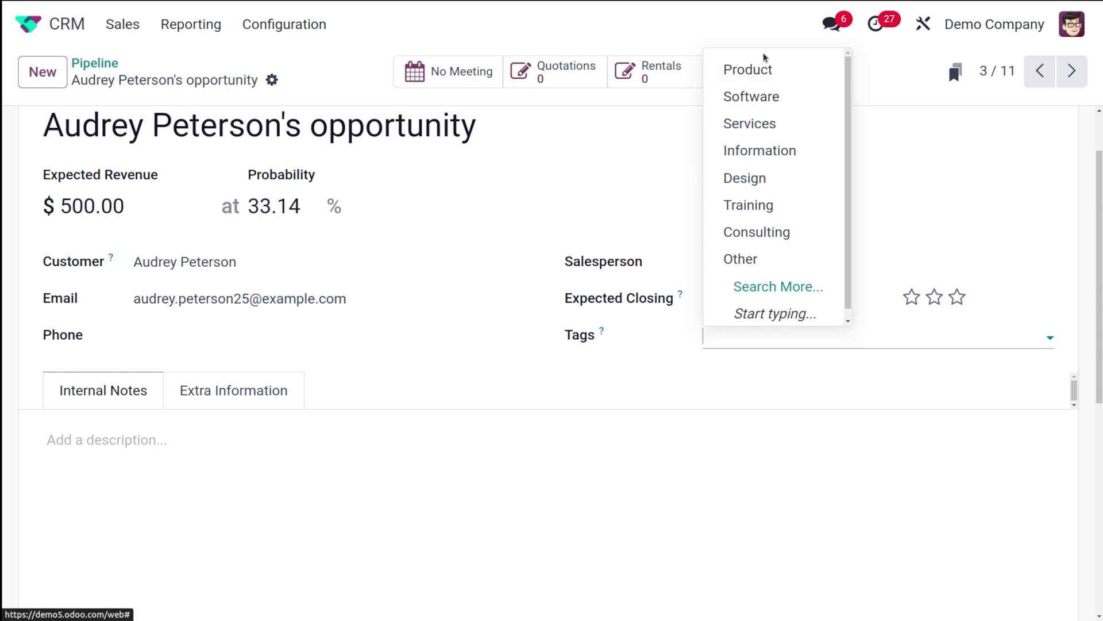
{"action": "left_click", "coordinate": [753, 95]}
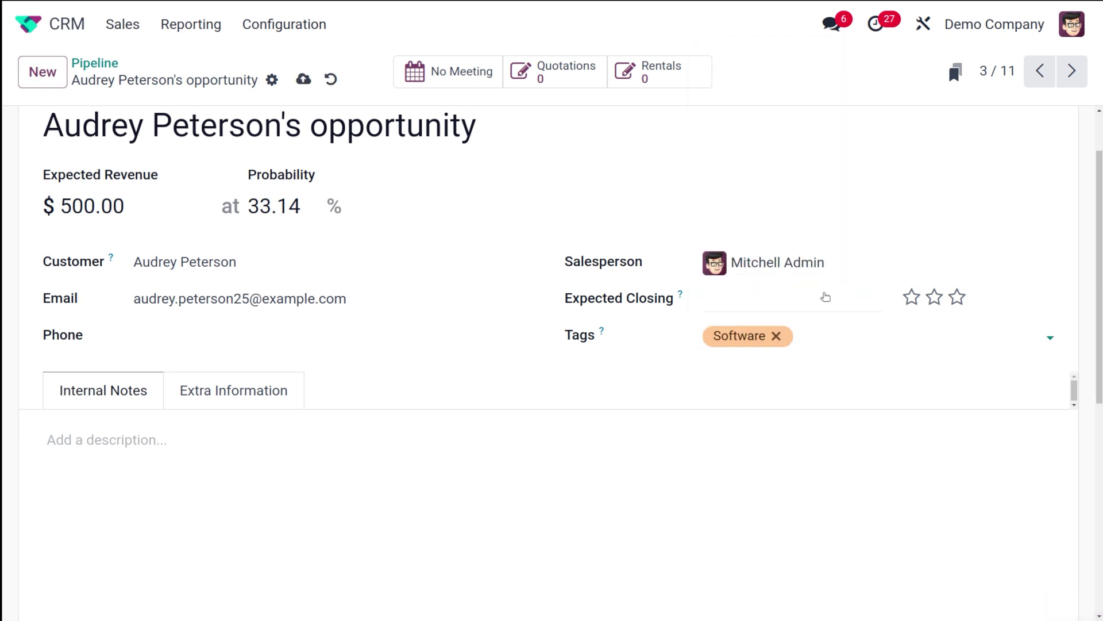
{"action": "left_click", "coordinate": [814, 338]}
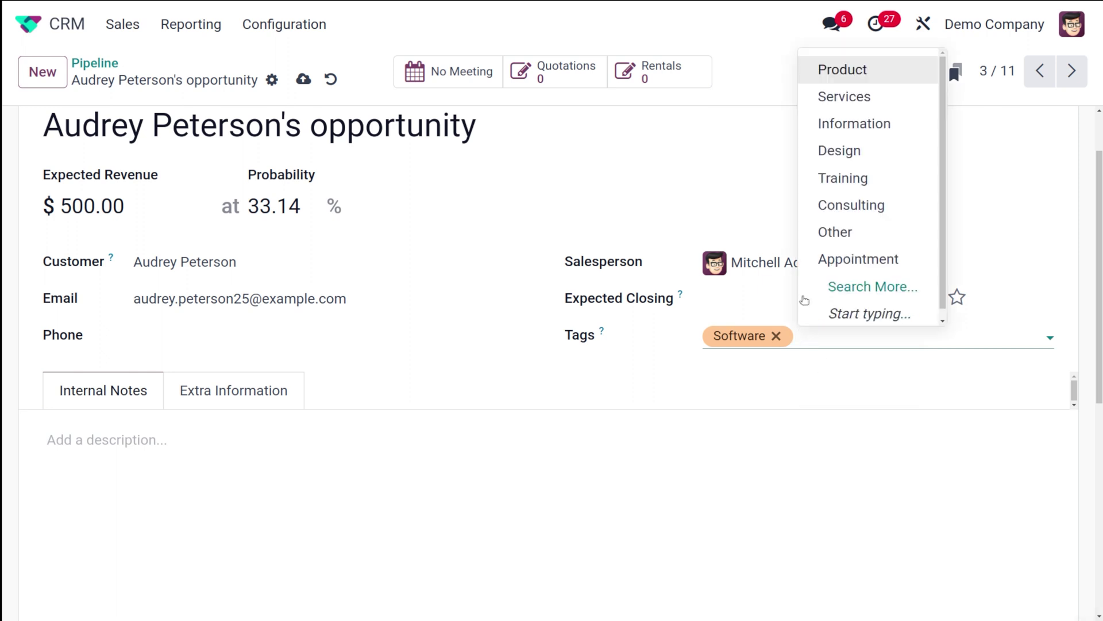
{"action": "left_click", "coordinate": [853, 213]}
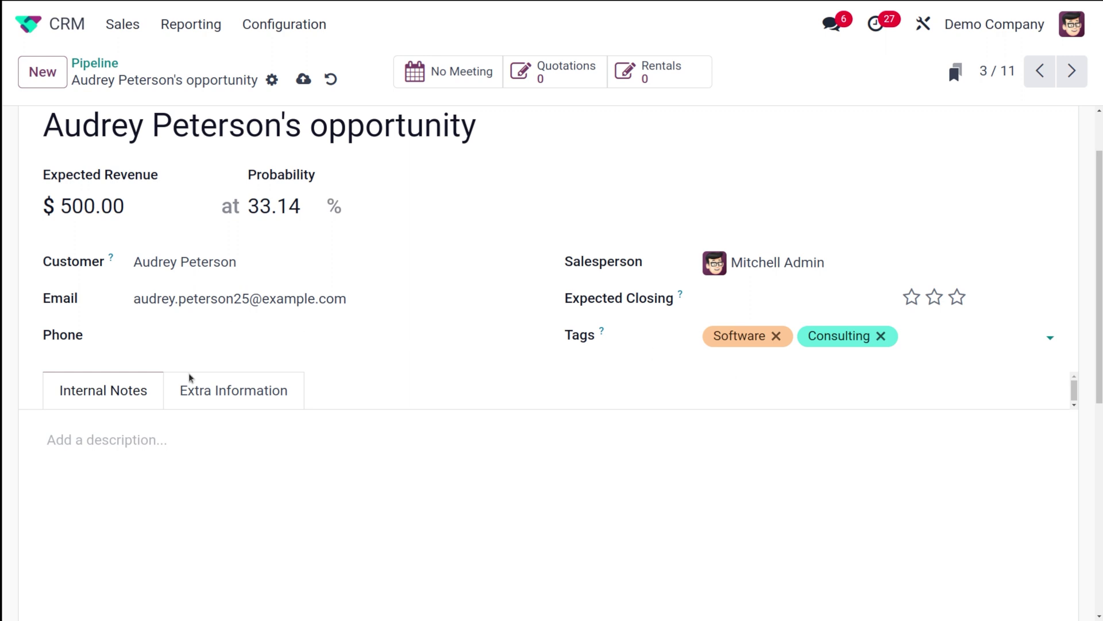
Step: Review the internal notes and Extra Information tab, then scroll back to the form's top
{"action": "left_click", "coordinate": [177, 444]}
{"action": "scroll", "coordinate": [176, 446], "scroll_direction": "down", "scroll_amount": 1}
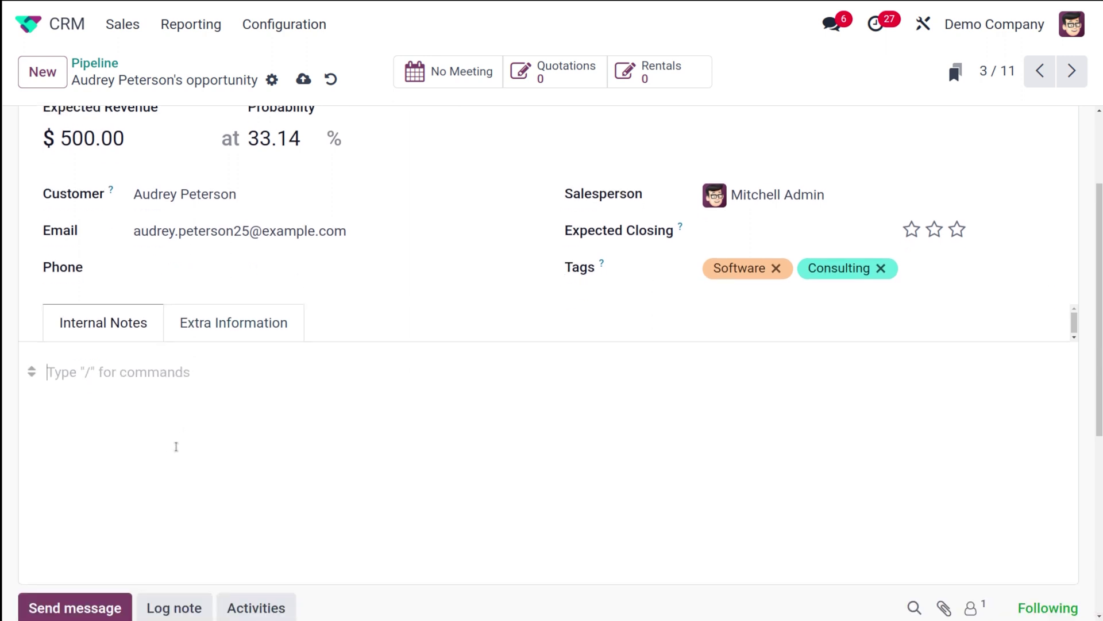
{"action": "left_click", "coordinate": [224, 315]}
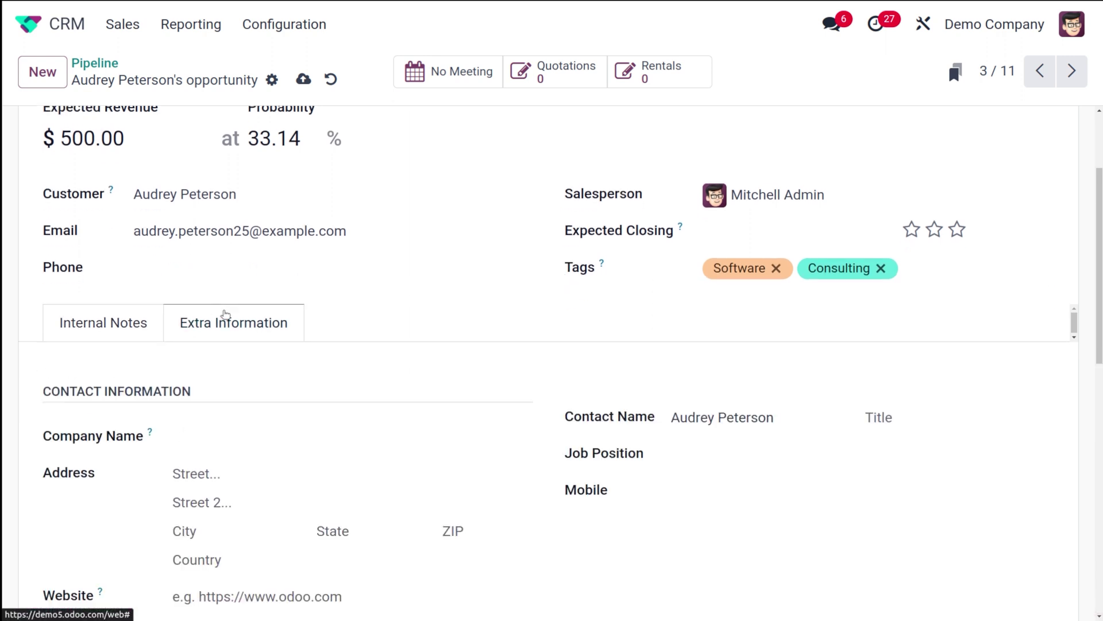
{"action": "scroll", "coordinate": [248, 431], "scroll_direction": "down", "scroll_amount": 2}
{"action": "scroll", "coordinate": [249, 435], "scroll_direction": "down", "scroll_amount": 3}
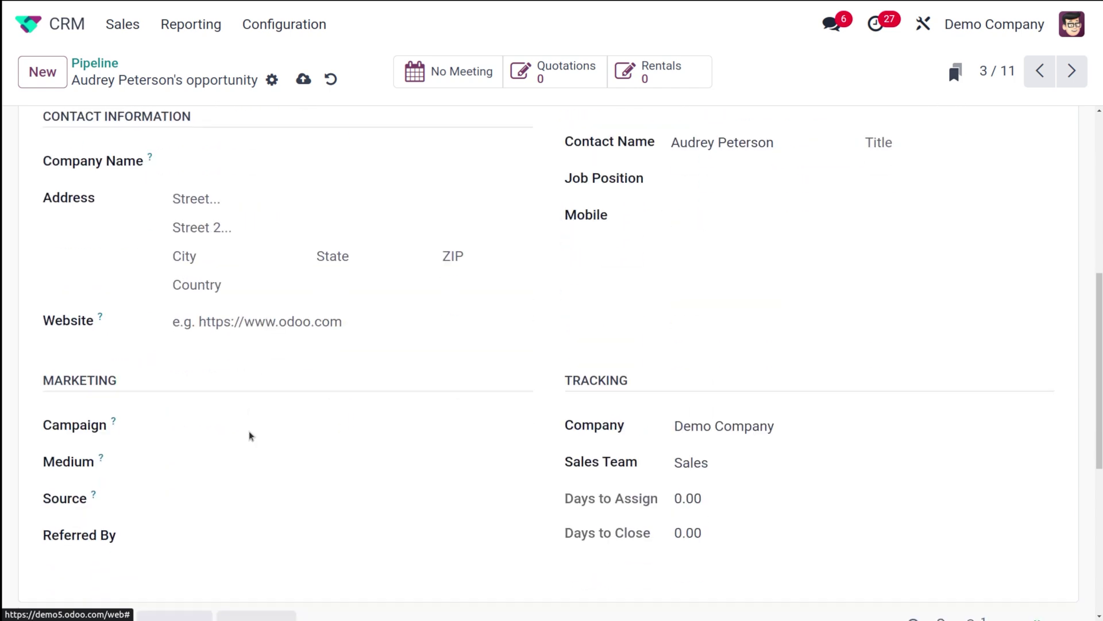
{"action": "scroll", "coordinate": [248, 436], "scroll_direction": "up", "scroll_amount": 3}
{"action": "scroll", "coordinate": [250, 436], "scroll_direction": "down", "scroll_amount": 5}
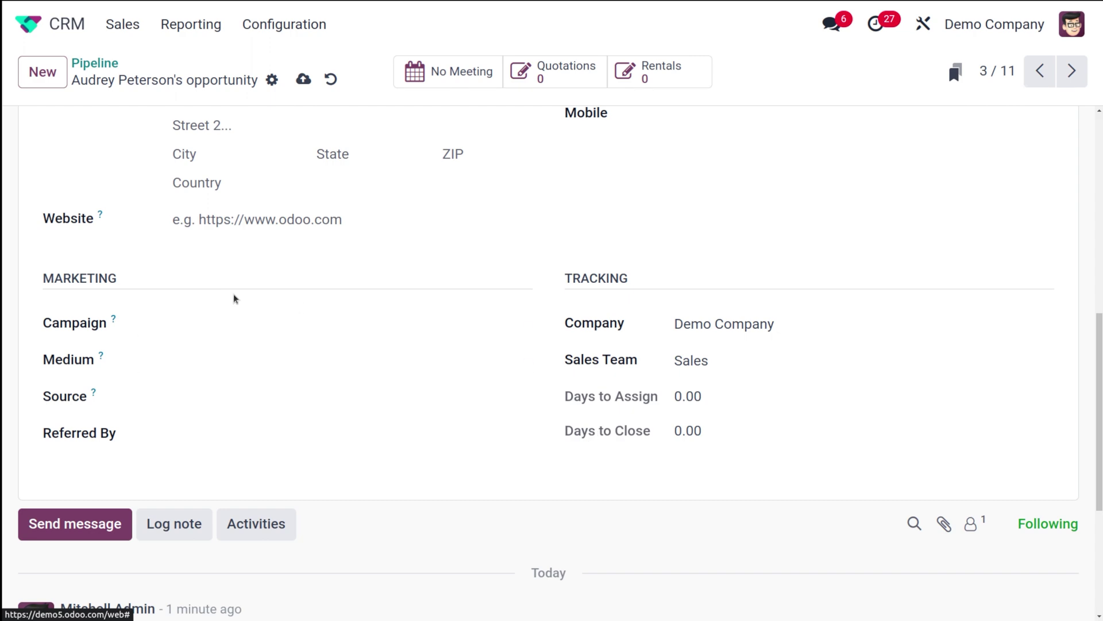
{"action": "scroll", "coordinate": [234, 298], "scroll_direction": "up", "scroll_amount": 9}
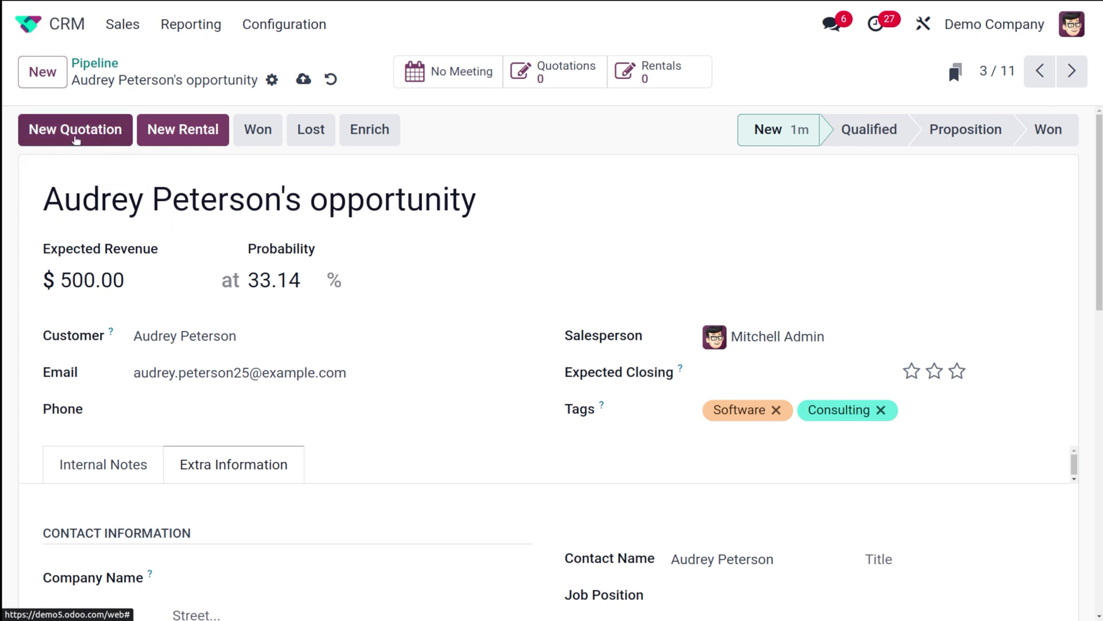
Step: Create a new quotation from the opportunity with one Acoustic Bloc Screens line at $295.00
{"action": "left_click", "coordinate": [75, 138]}
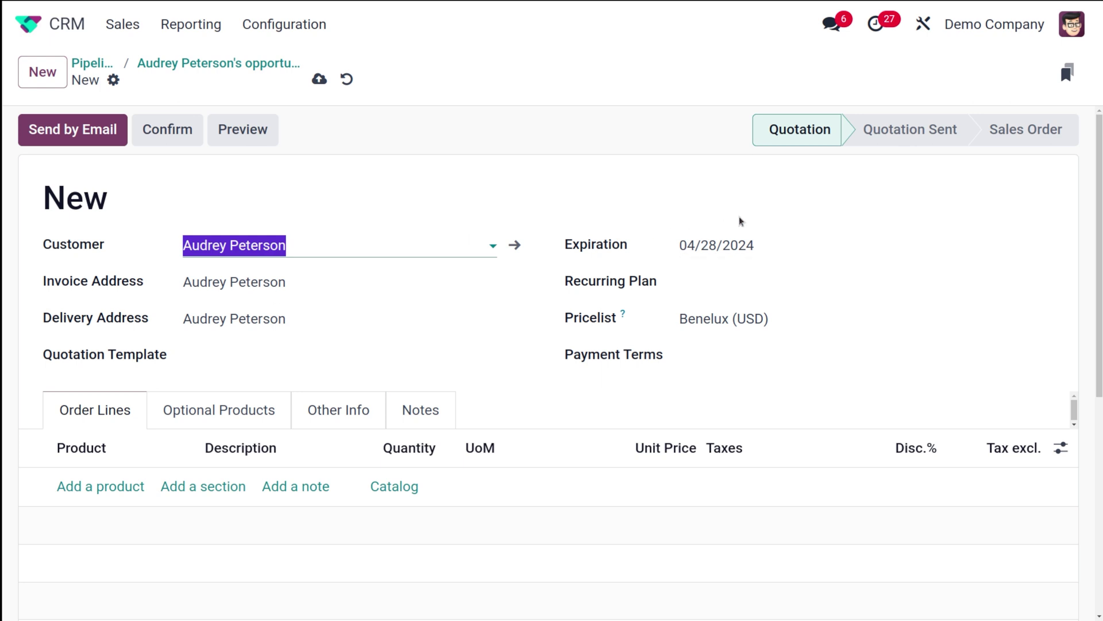
{"action": "left_click", "coordinate": [123, 485]}
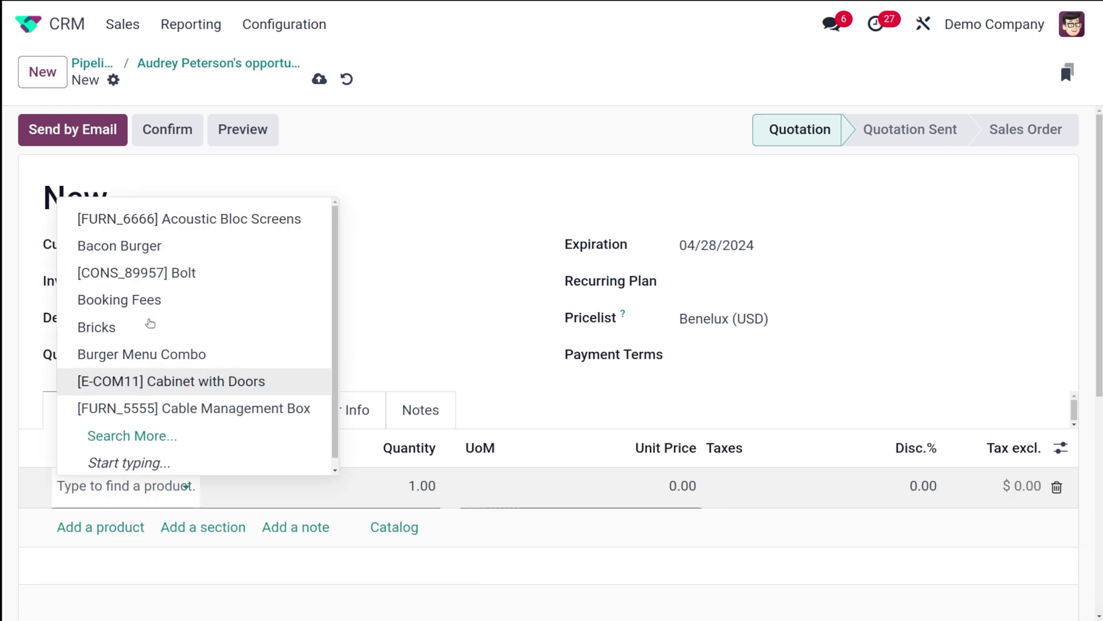
{"action": "key", "text": "Escape"}
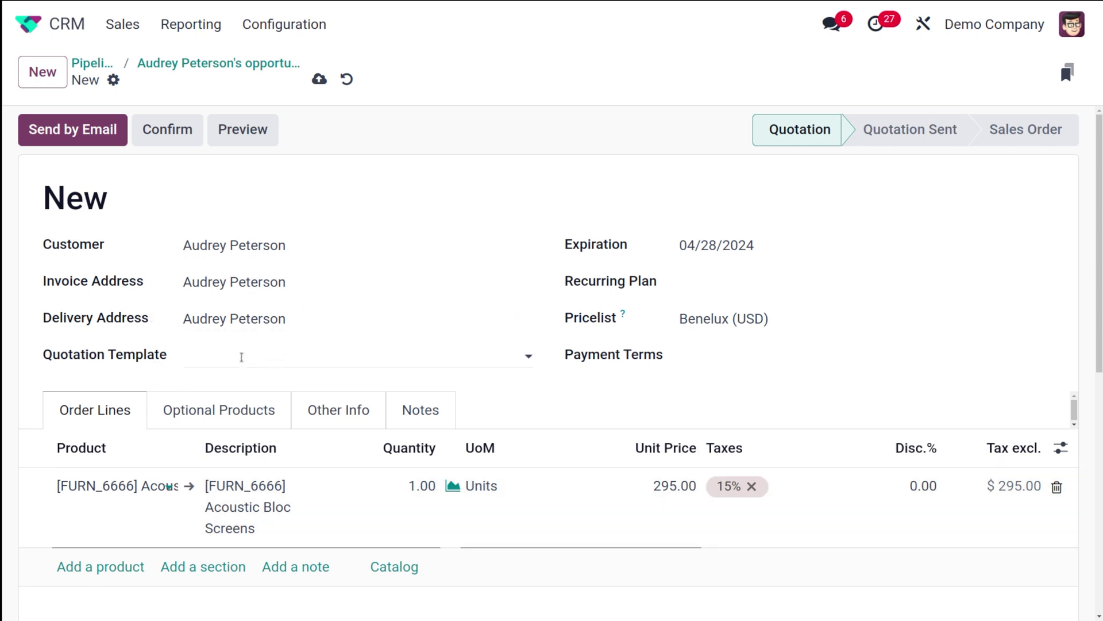
Step: Check the quotation template and recurring plan options, leaving both empty
{"action": "left_click", "coordinate": [242, 357]}
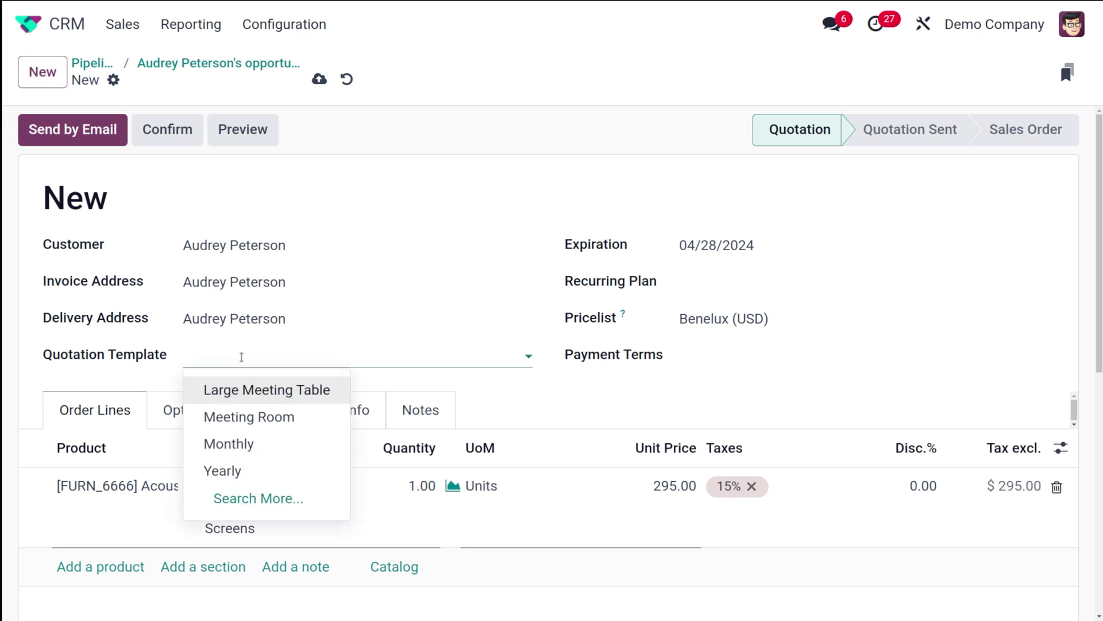
{"action": "left_click", "coordinate": [241, 357]}
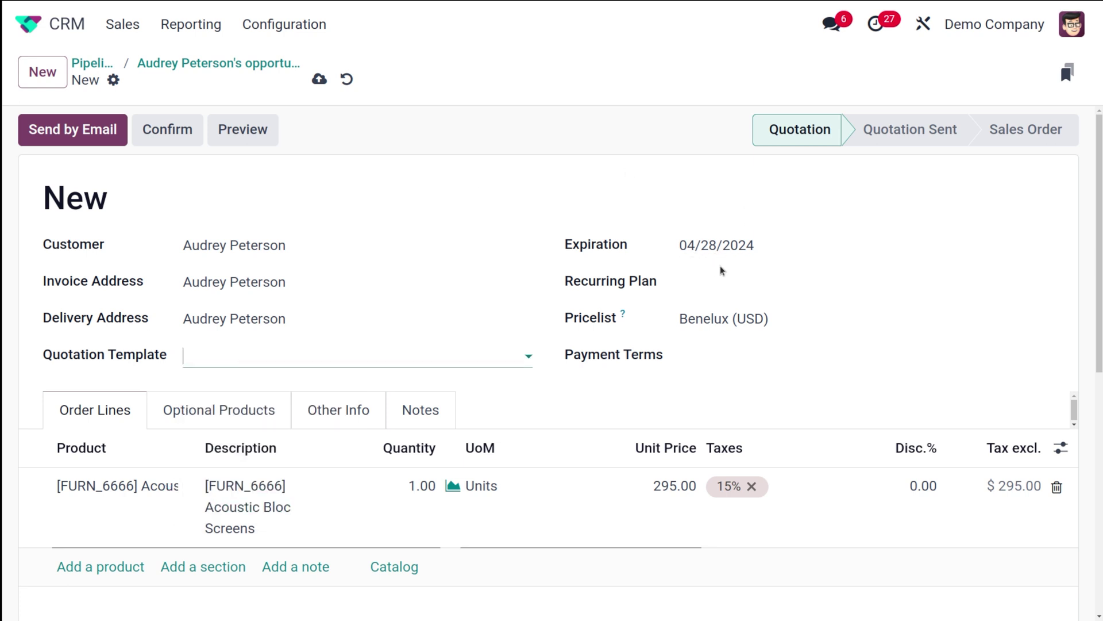
{"action": "left_click", "coordinate": [733, 288]}
{"action": "left_click", "coordinate": [733, 288]}
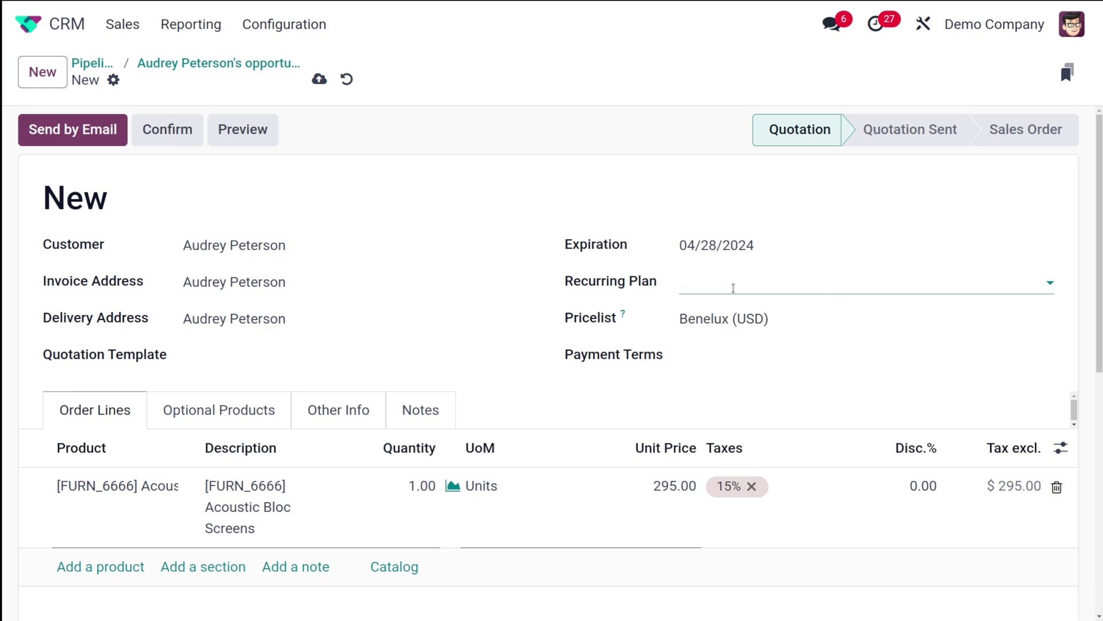
{"action": "left_click", "coordinate": [733, 288]}
{"action": "left_click", "coordinate": [733, 288]}
{"action": "scroll", "coordinate": [586, 405], "scroll_direction": "down", "scroll_amount": 1}
Step: Look through the Optional Products, Other Info and Notes tabs, then return to the order lines
{"action": "left_click", "coordinate": [269, 333]}
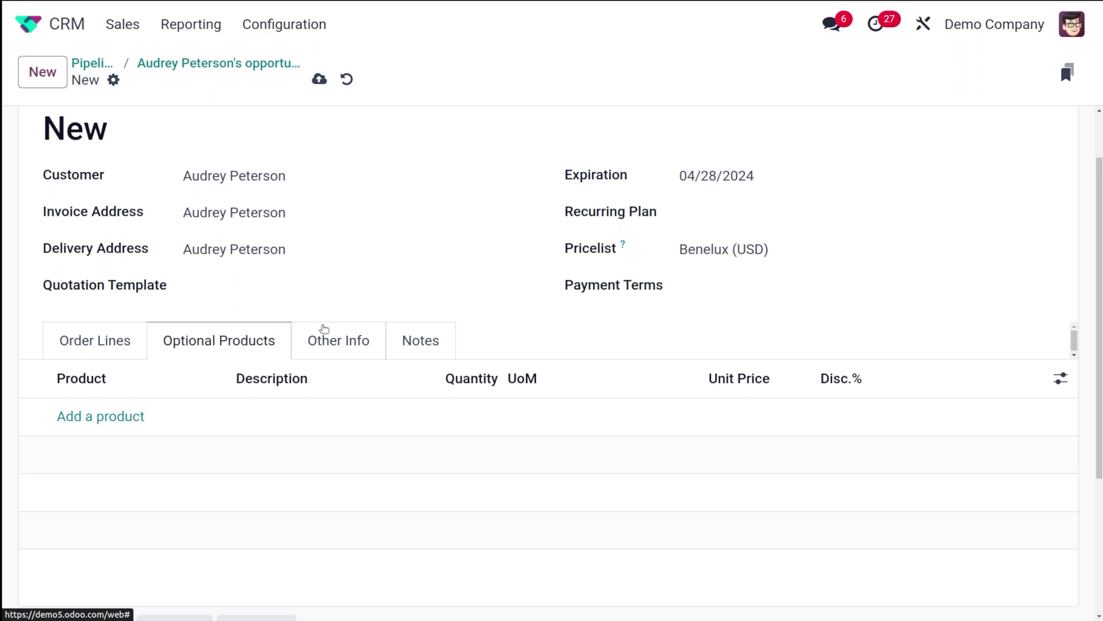
{"action": "left_click", "coordinate": [353, 339]}
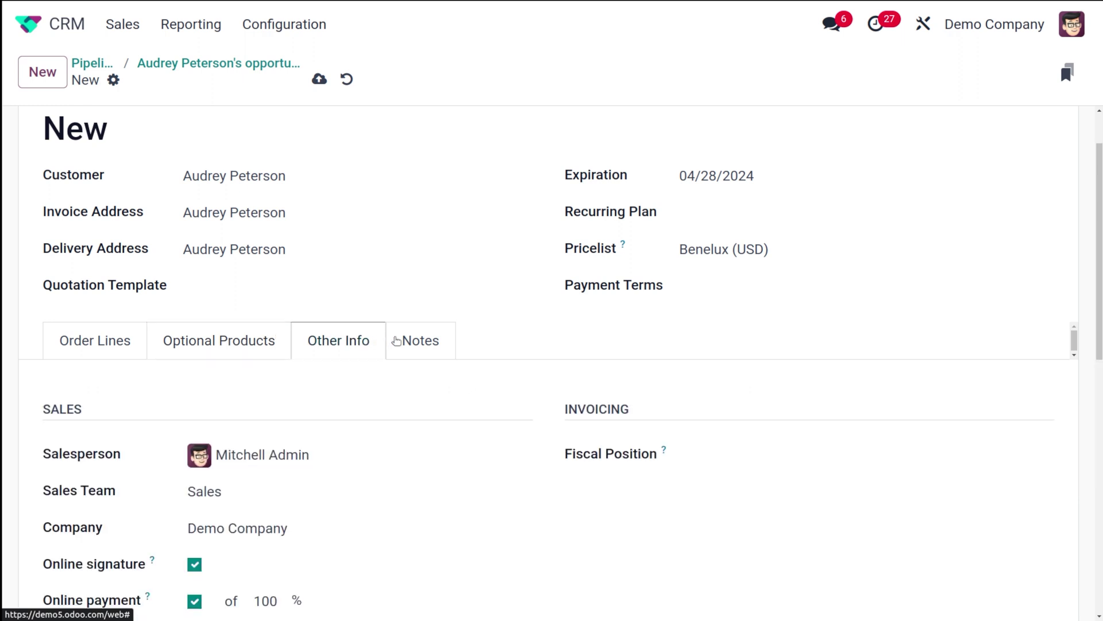
{"action": "scroll", "coordinate": [401, 339], "scroll_direction": "down", "scroll_amount": 4}
{"action": "scroll", "coordinate": [400, 341], "scroll_direction": "up", "scroll_amount": 1}
{"action": "scroll", "coordinate": [401, 341], "scroll_direction": "down", "scroll_amount": 3}
{"action": "scroll", "coordinate": [401, 341], "scroll_direction": "up", "scroll_amount": 5}
{"action": "scroll", "coordinate": [400, 343], "scroll_direction": "up", "scroll_amount": 2}
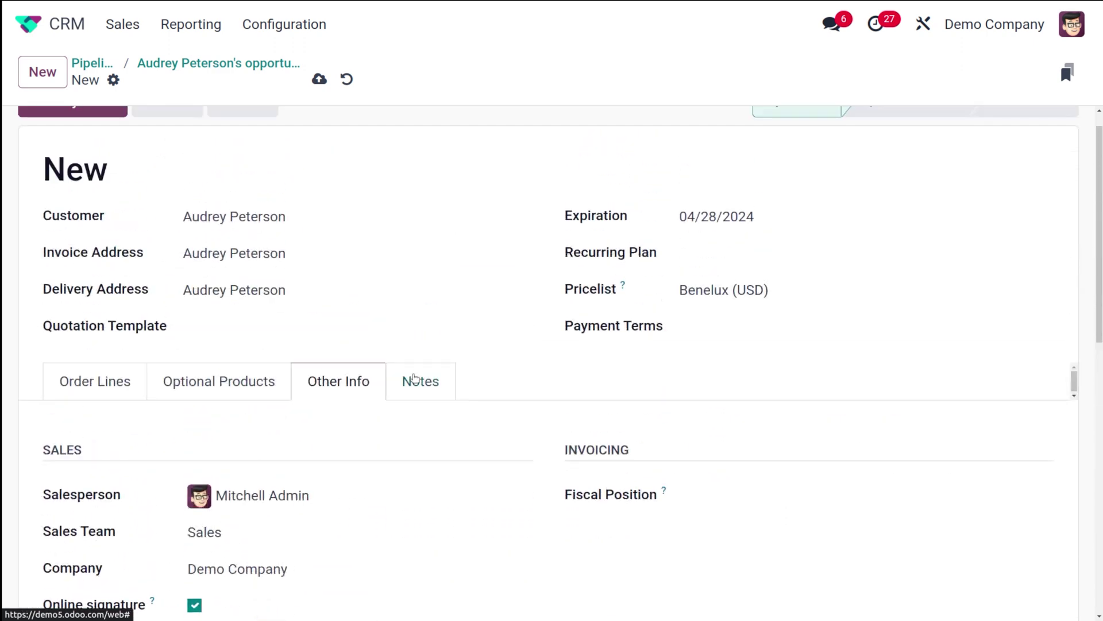
{"action": "left_click", "coordinate": [417, 382]}
{"action": "scroll", "coordinate": [413, 374], "scroll_direction": "down", "scroll_amount": 2}
{"action": "scroll", "coordinate": [412, 374], "scroll_direction": "up", "scroll_amount": 3}
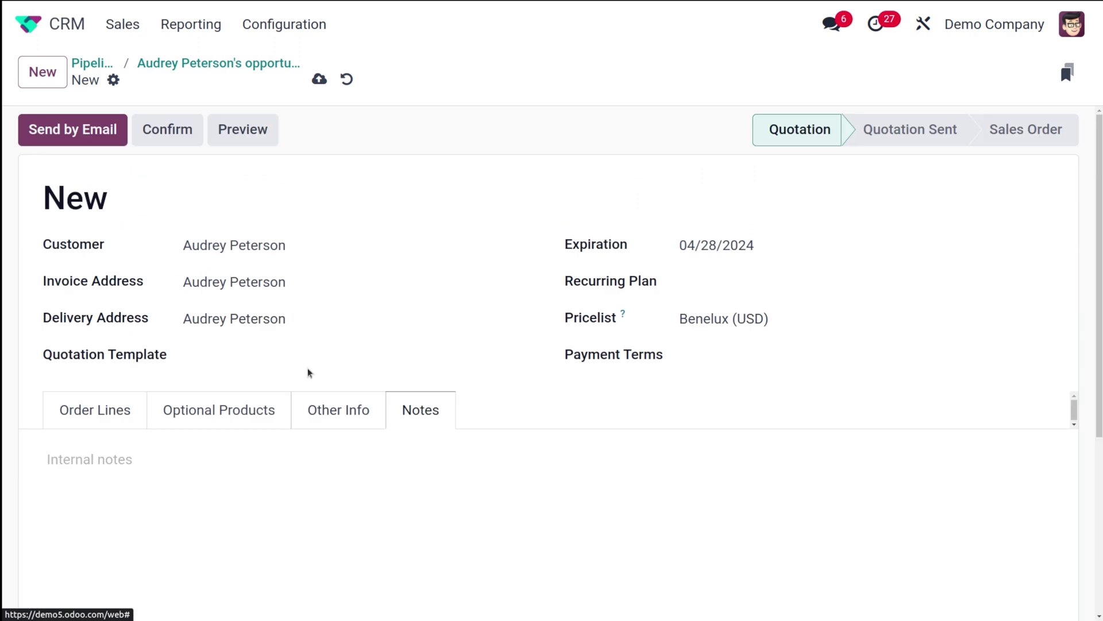
{"action": "left_click", "coordinate": [128, 397]}
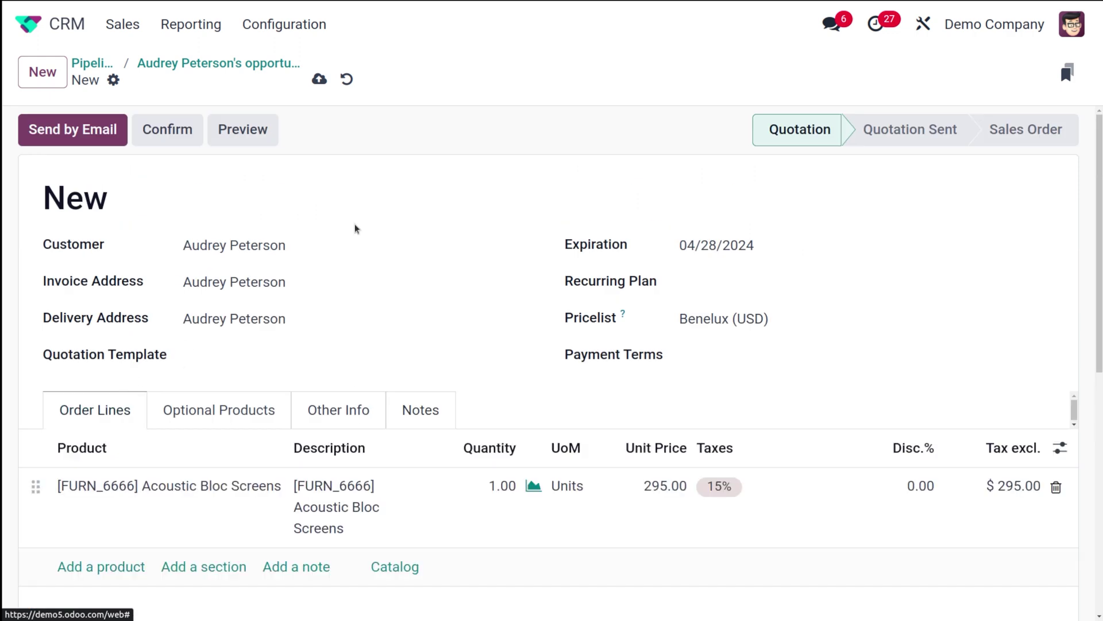
Step: Confirm S00070 as a sales order, inspect delivery WH/OUT/00026, and return to the order
{"action": "left_click", "coordinate": [174, 144]}
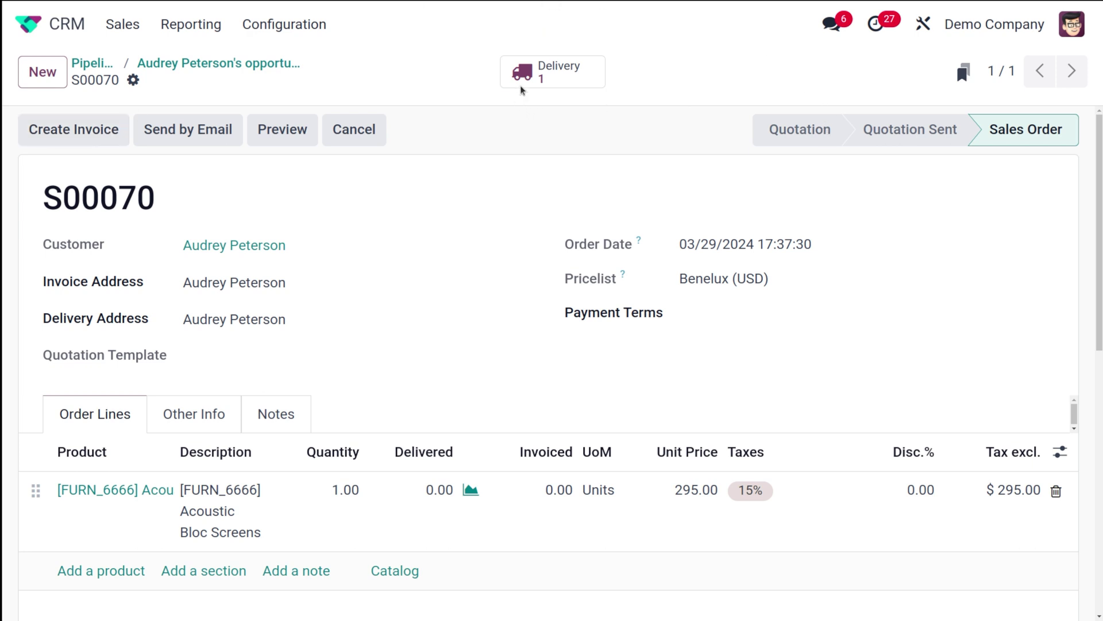
{"action": "left_click", "coordinate": [552, 76]}
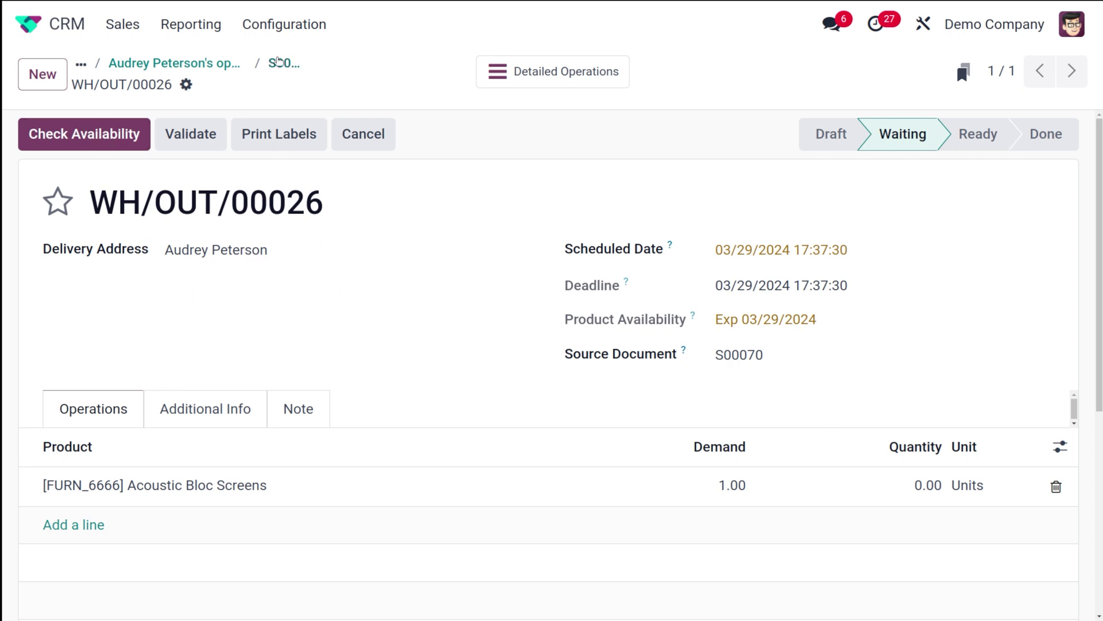
{"action": "left_click", "coordinate": [273, 63]}
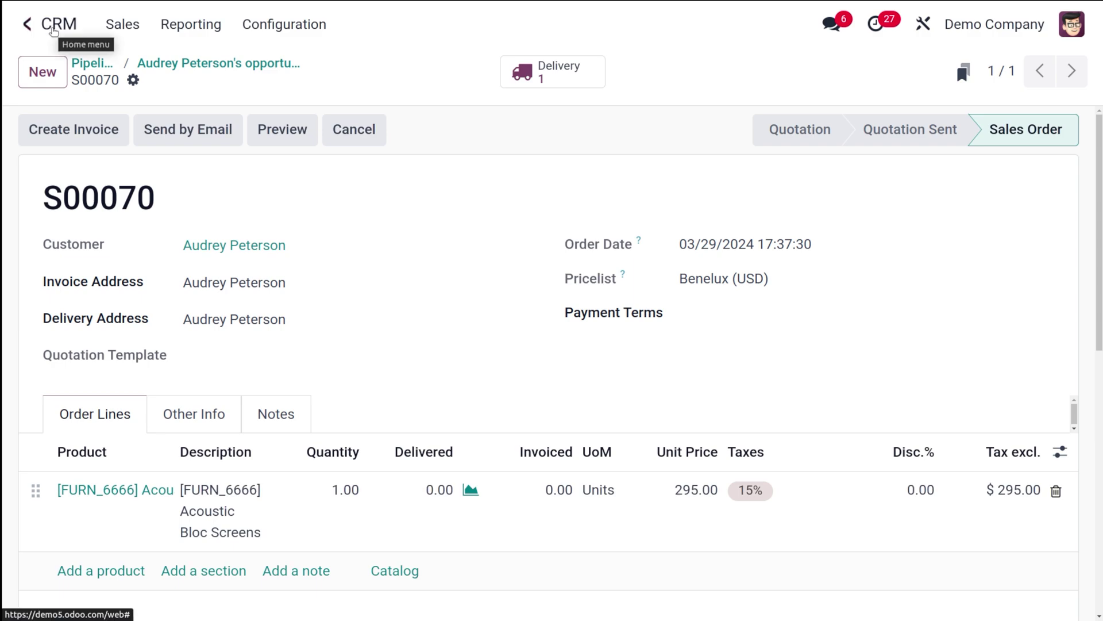
Step: Open the Sales app from the home menu and select the S00070 row in the quotations list
{"action": "left_click", "coordinate": [54, 32]}
{"action": "type", "text": "sale"}
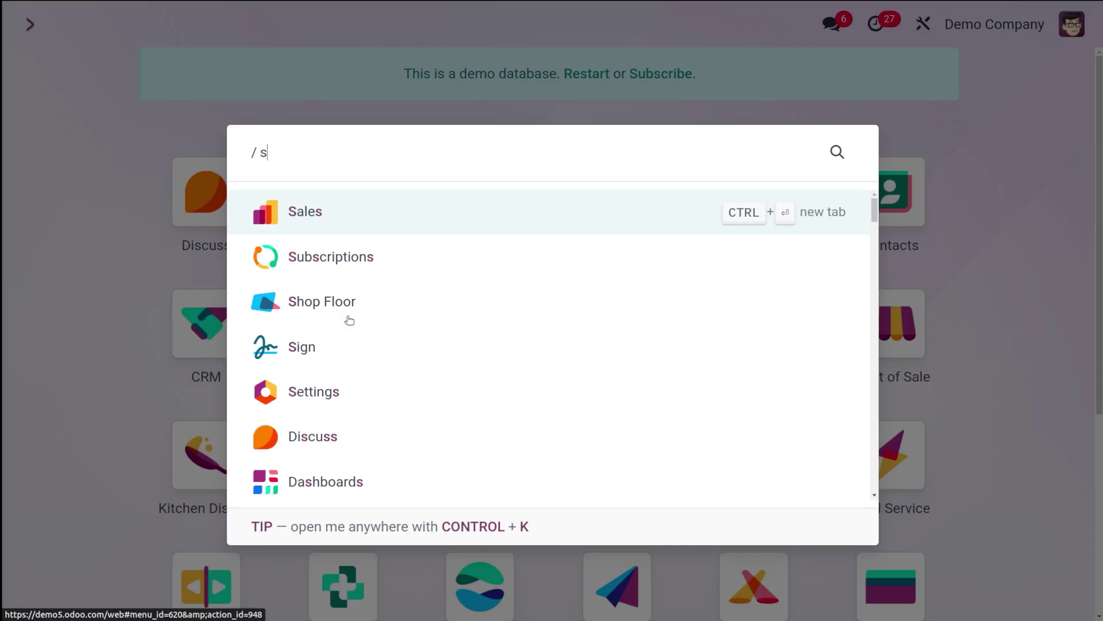
{"action": "left_click", "coordinate": [423, 209]}
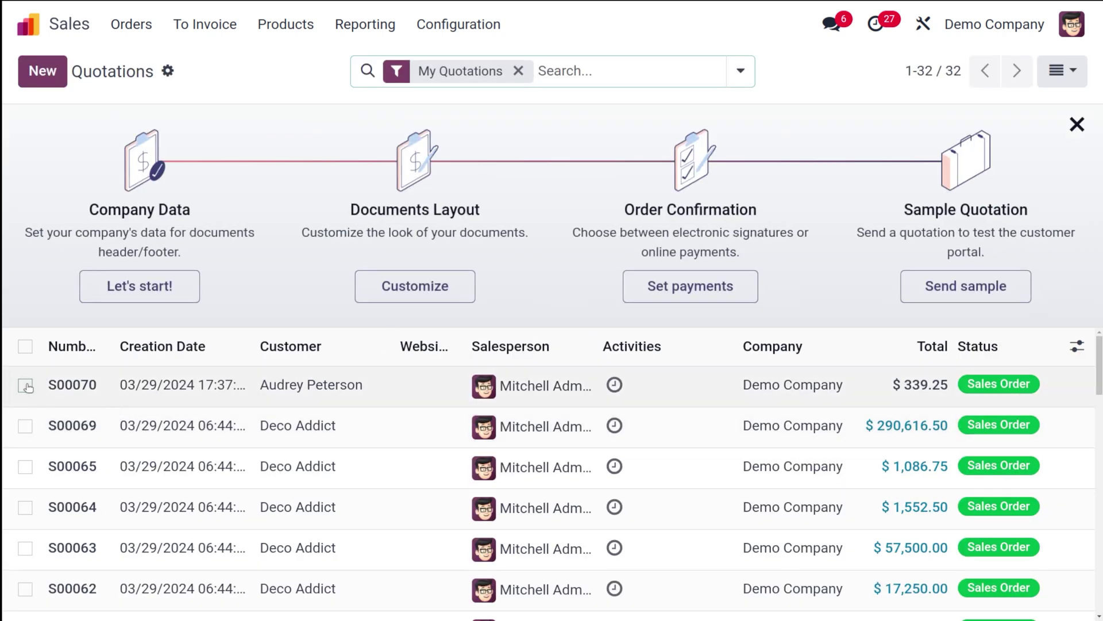
{"action": "left_click", "coordinate": [25, 385]}
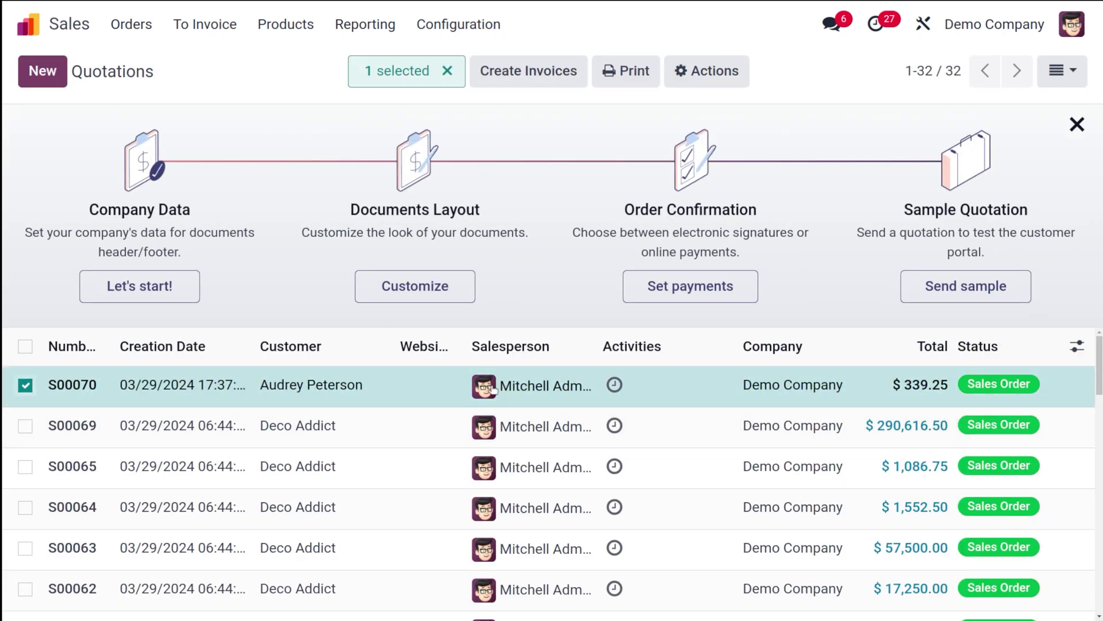